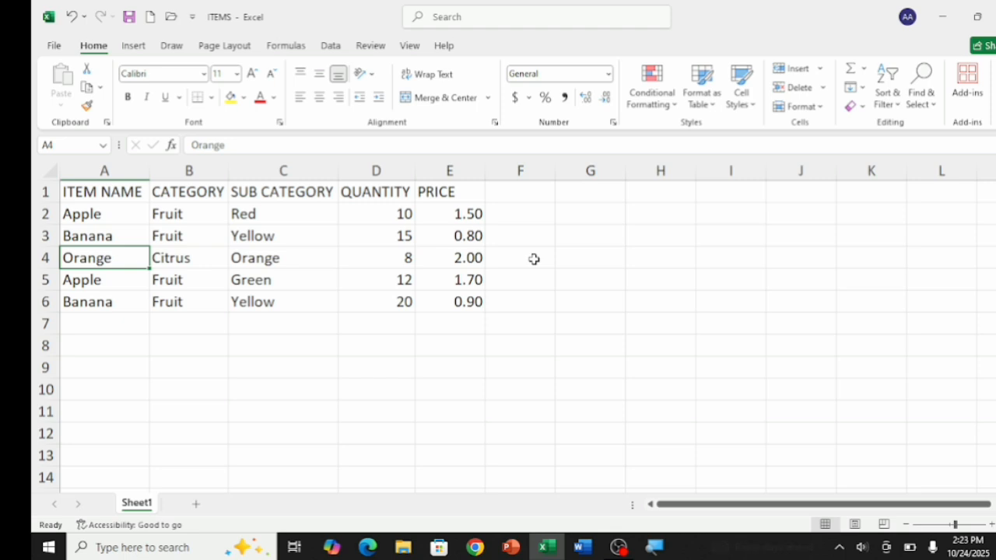
Step: Sort the item table by ITEM NAME from A to Z
click(111, 214)
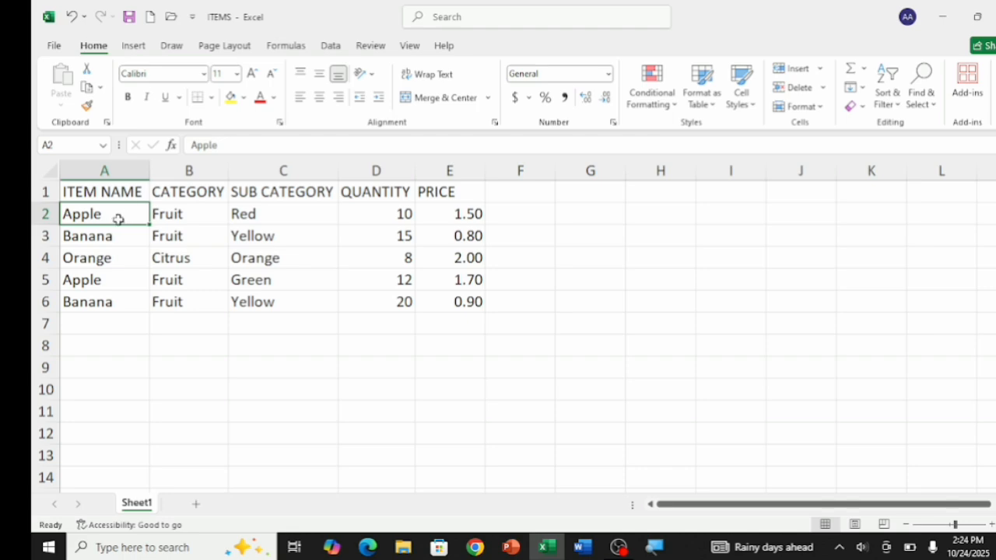
right_click(118, 219)
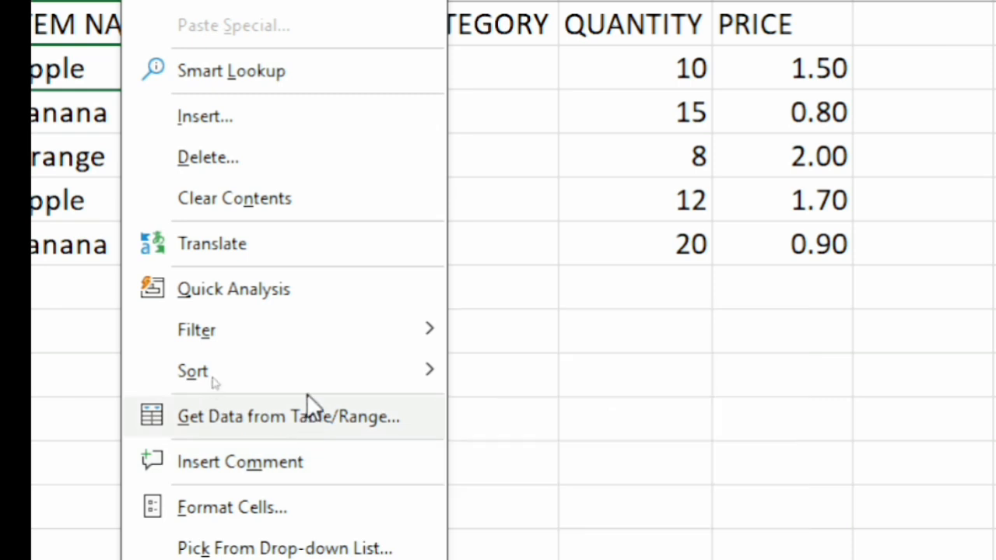
mouse_move(272, 366)
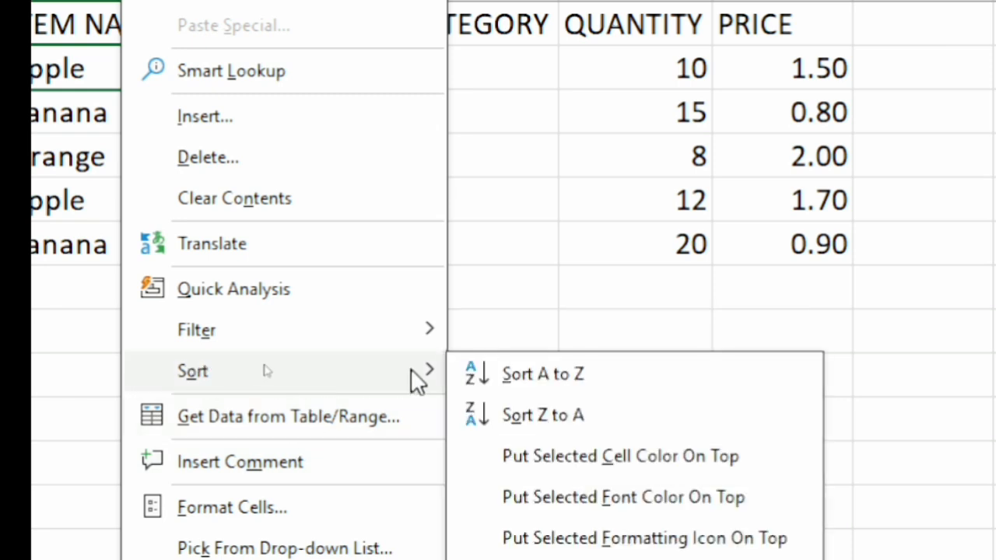
click(544, 381)
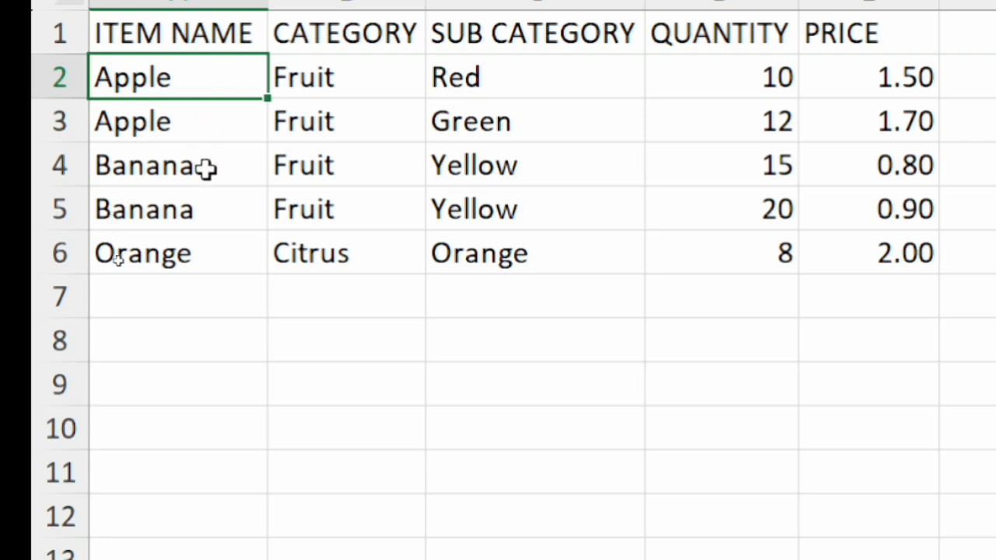
Step: Sort the item table by ITEM NAME in descending order, Z to A
right_click(186, 81)
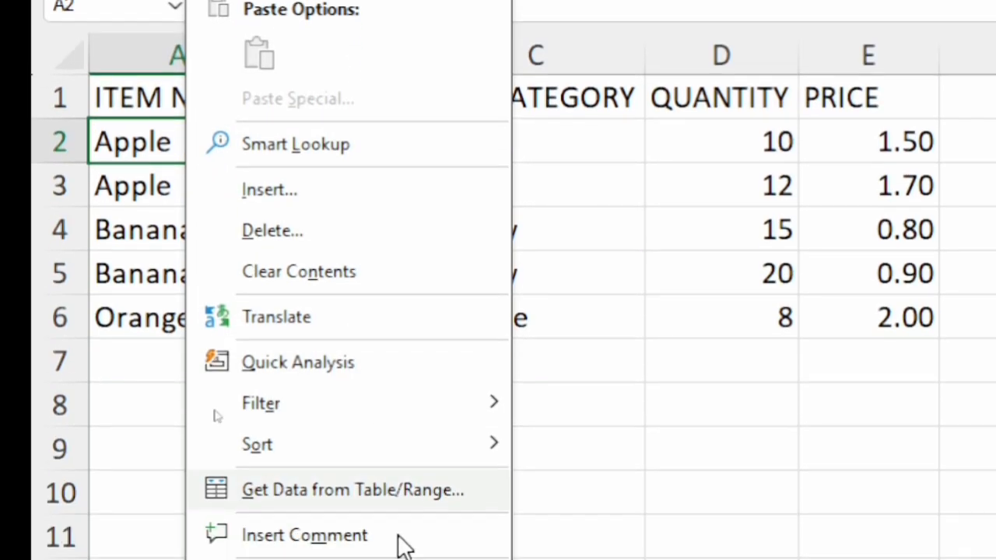
mouse_move(371, 458)
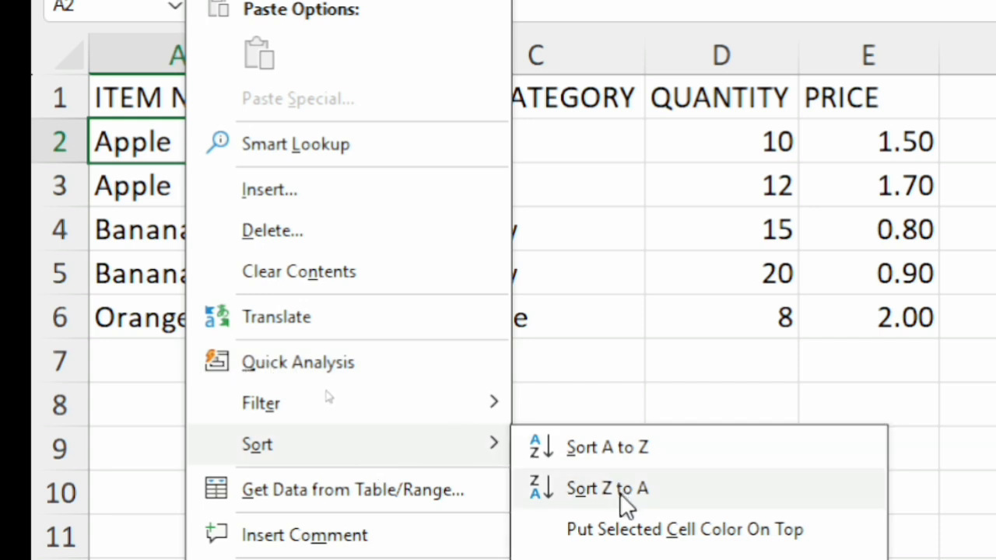
key(Up)
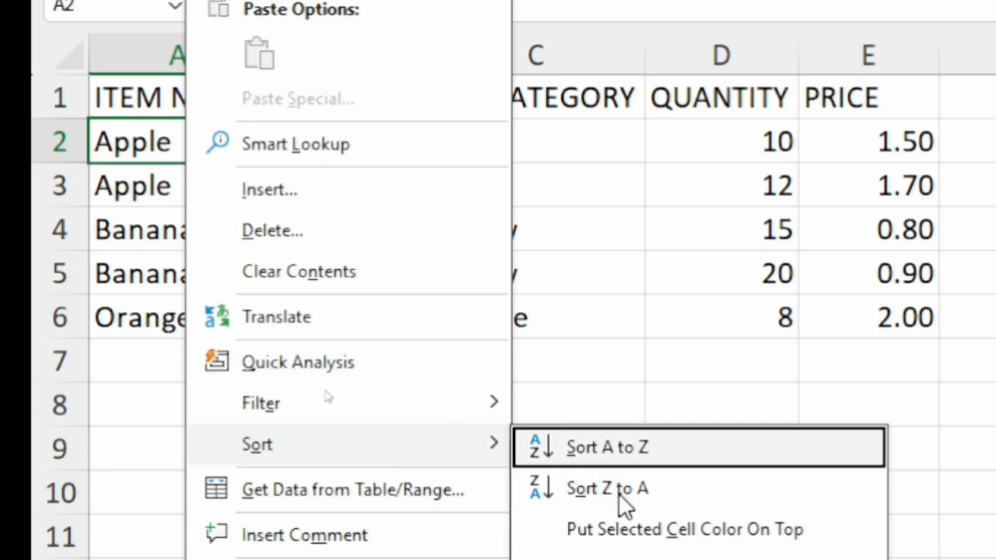
click(616, 490)
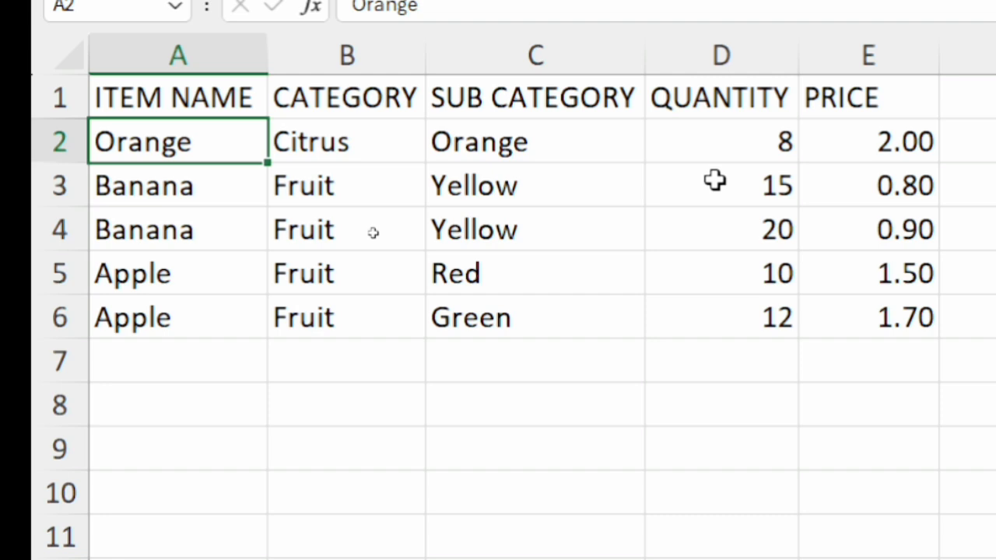
key(Down)
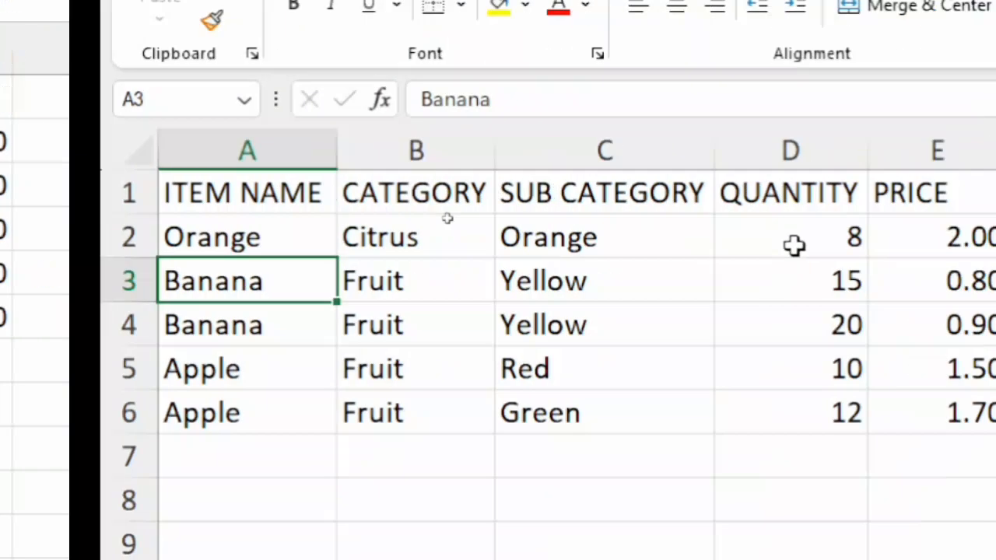
Step: Sort the item table by QUANTITY from smallest to largest
click(724, 151)
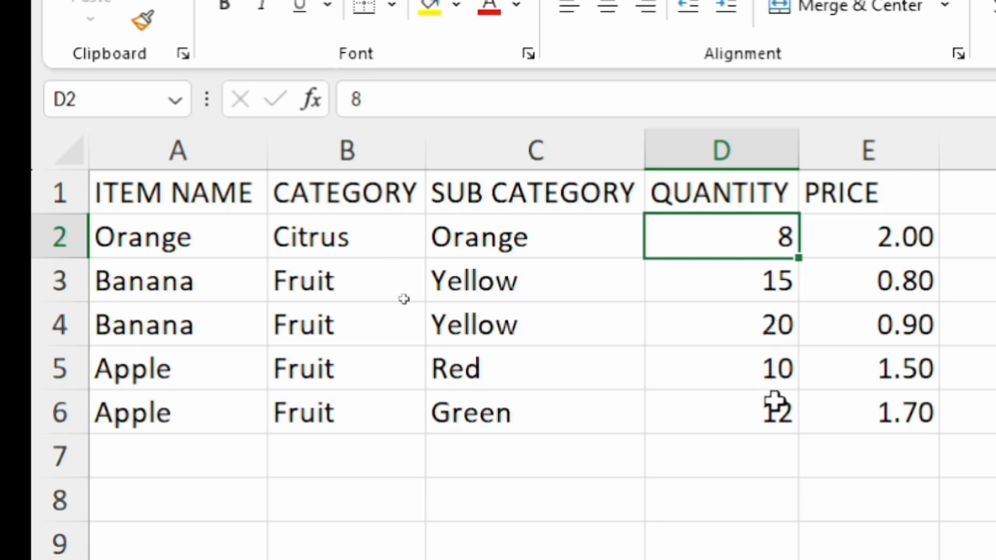
right_click(703, 236)
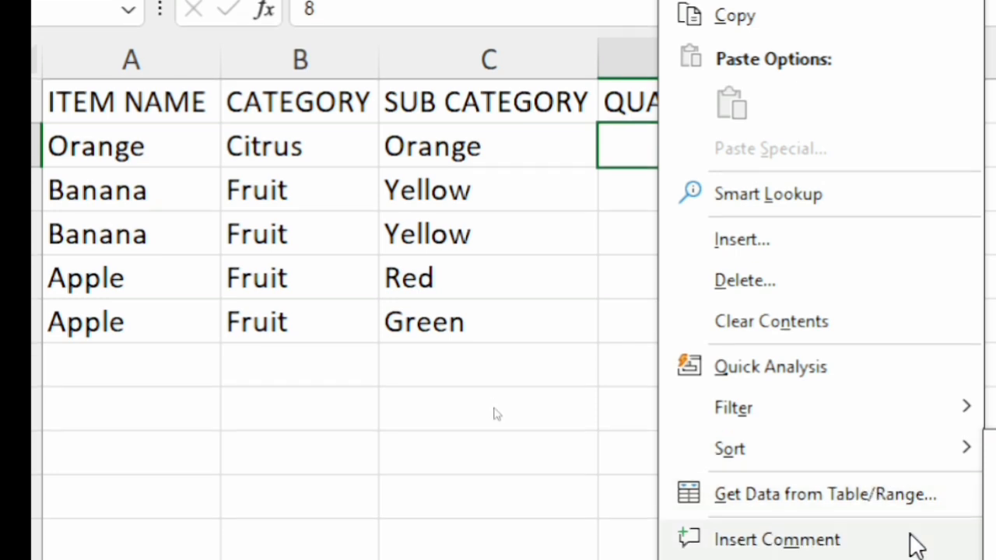
mouse_move(788, 452)
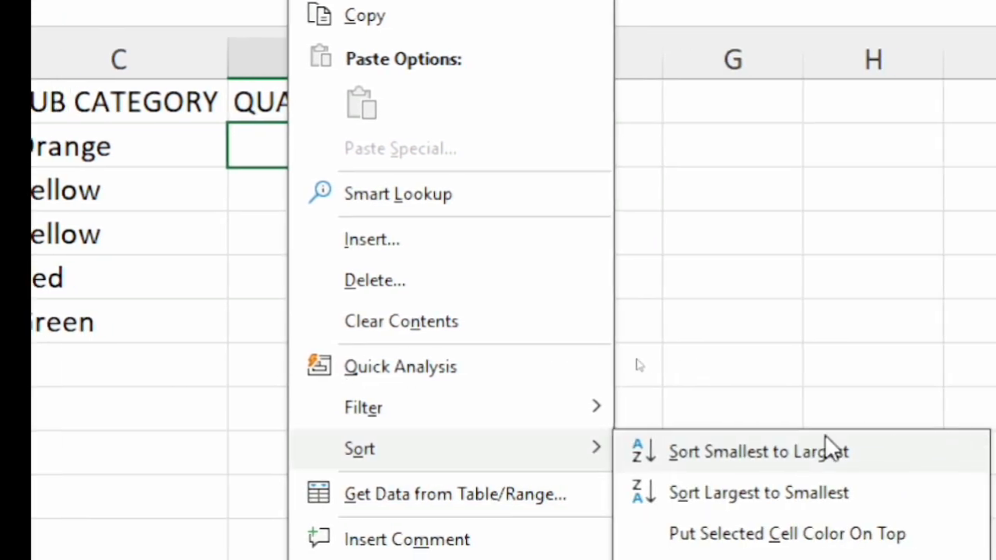
click(738, 460)
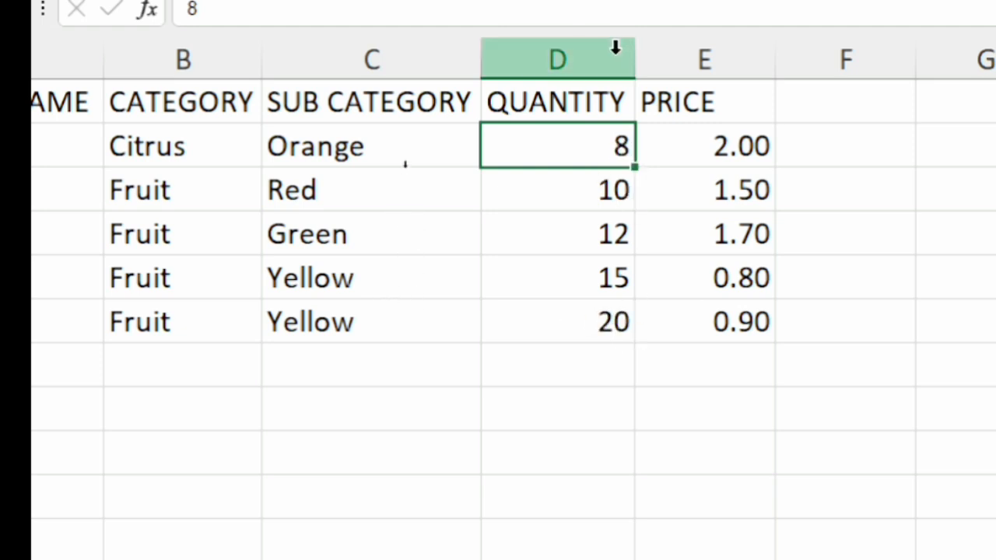
Step: Reorder the item table by QUANTITY from largest to smallest
right_click(564, 155)
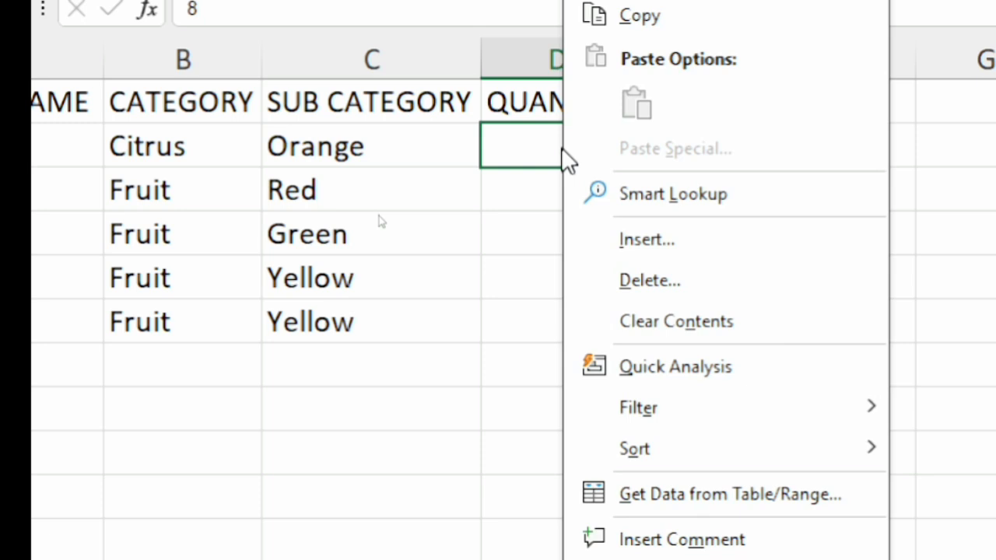
mouse_move(853, 451)
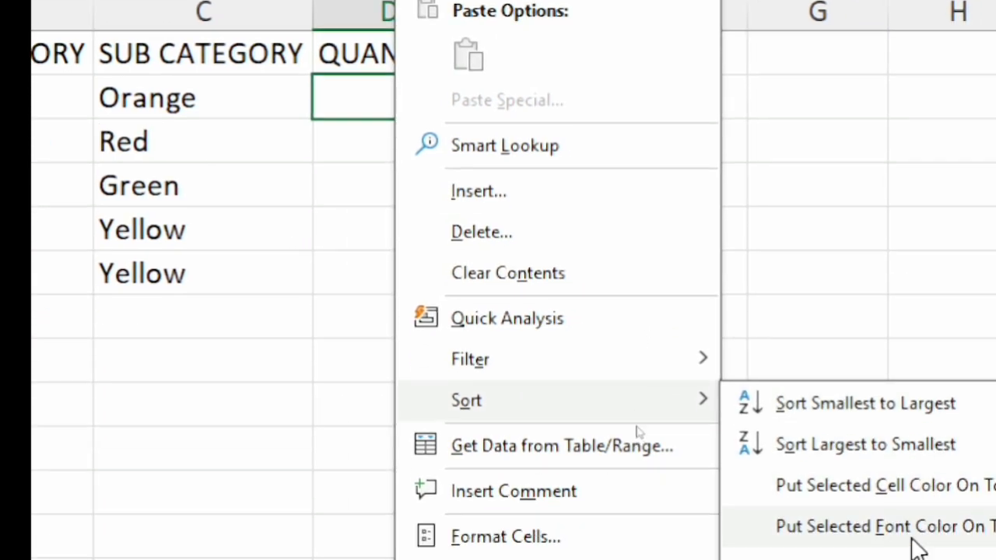
click(852, 456)
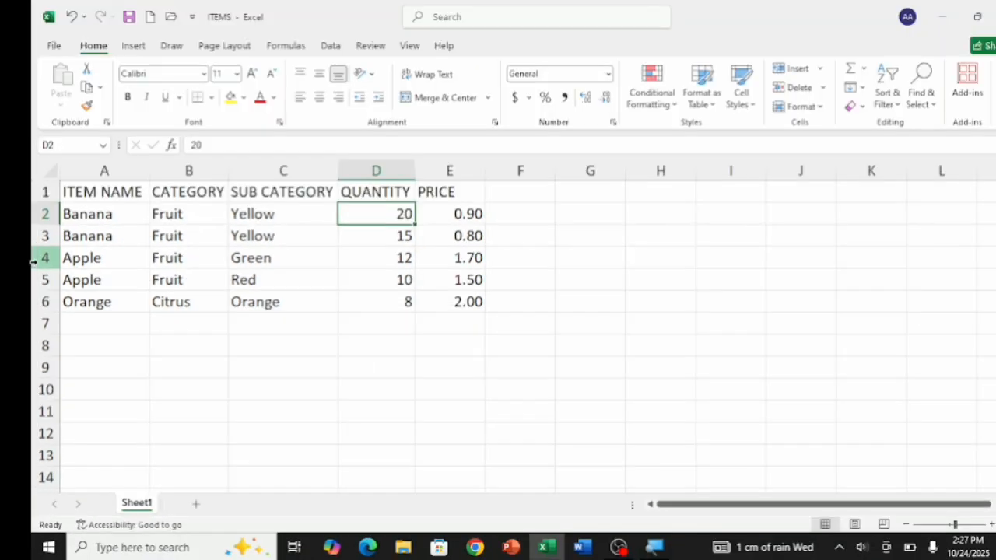
Step: Select the whole table A1:E6, sort it by ITEM NAME from A to Z, and re-sort it from Z to A
click(83, 193)
drag(83, 193, 342, 303)
drag(391, 301, 447, 292)
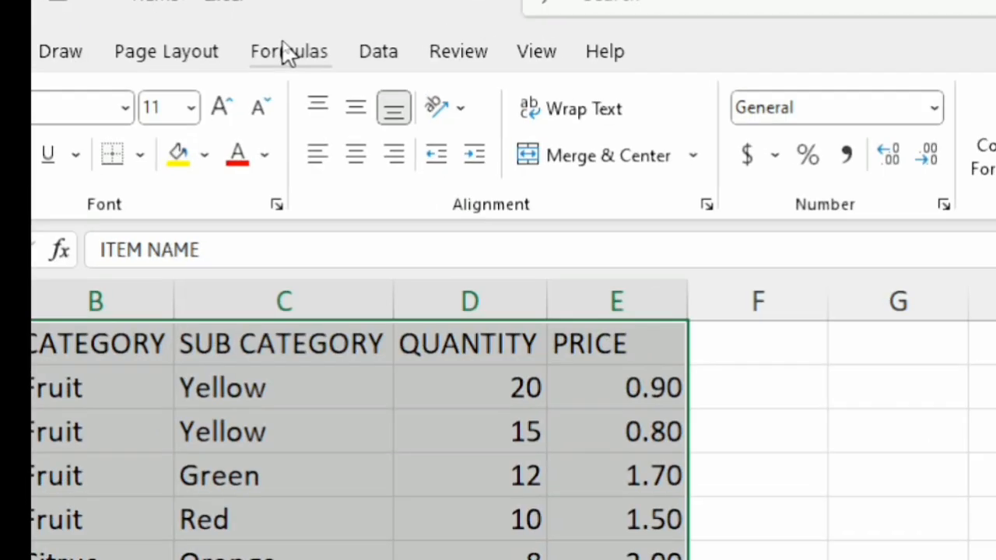
click(380, 55)
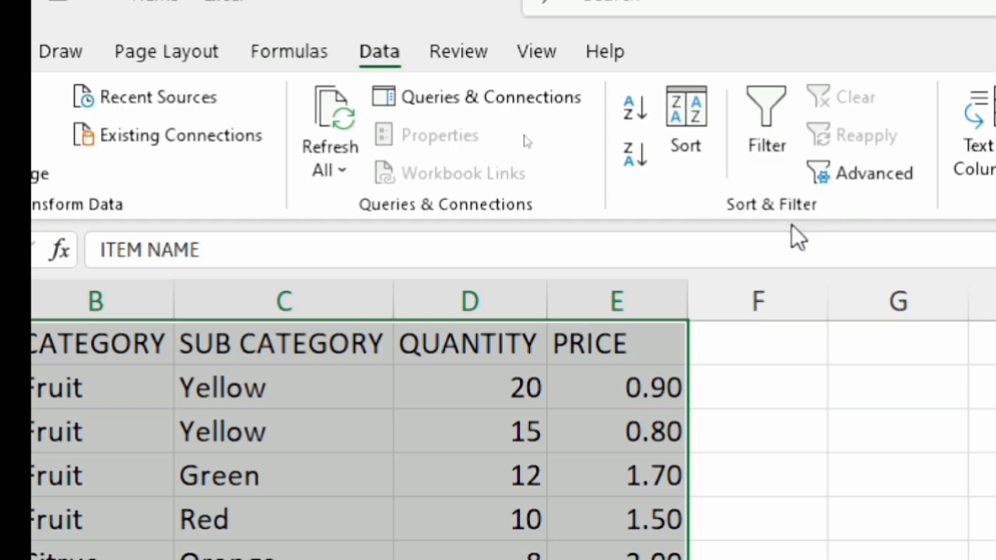
click(644, 130)
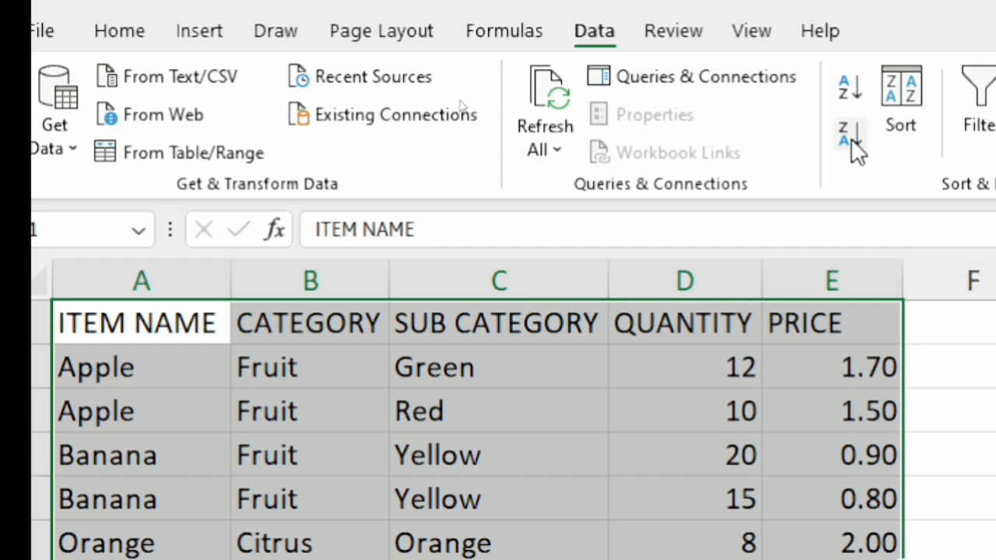
click(852, 138)
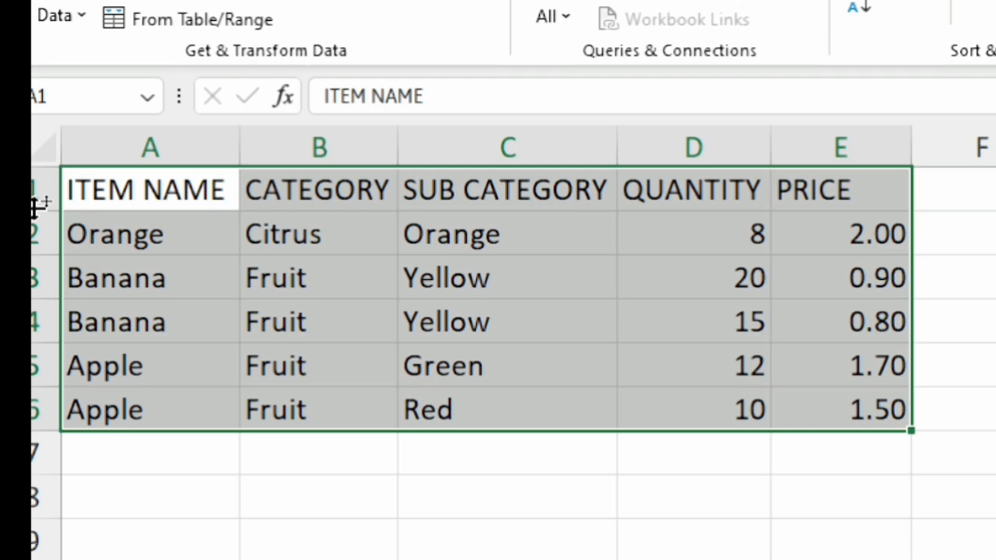
click(940, 250)
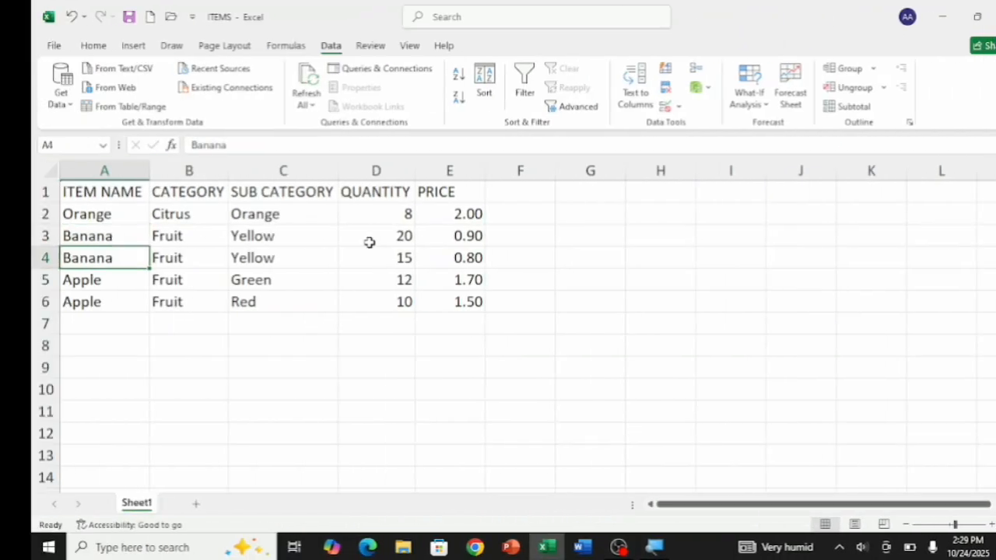
Step: Turn on filtering for the data range A2:E6 and check the filter options of the ITEM NAME and CATEGORY columns
drag(111, 214, 446, 297)
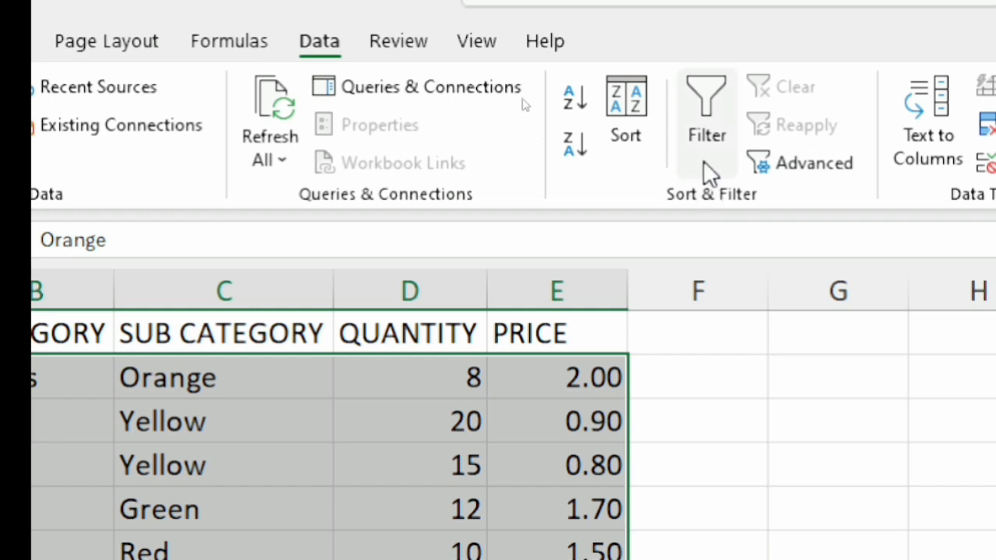
click(702, 107)
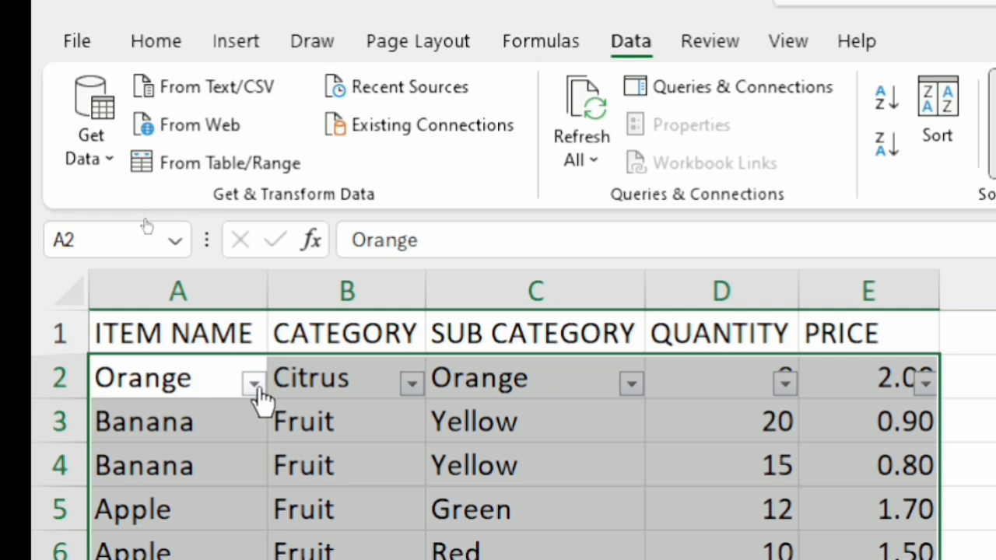
click(253, 384)
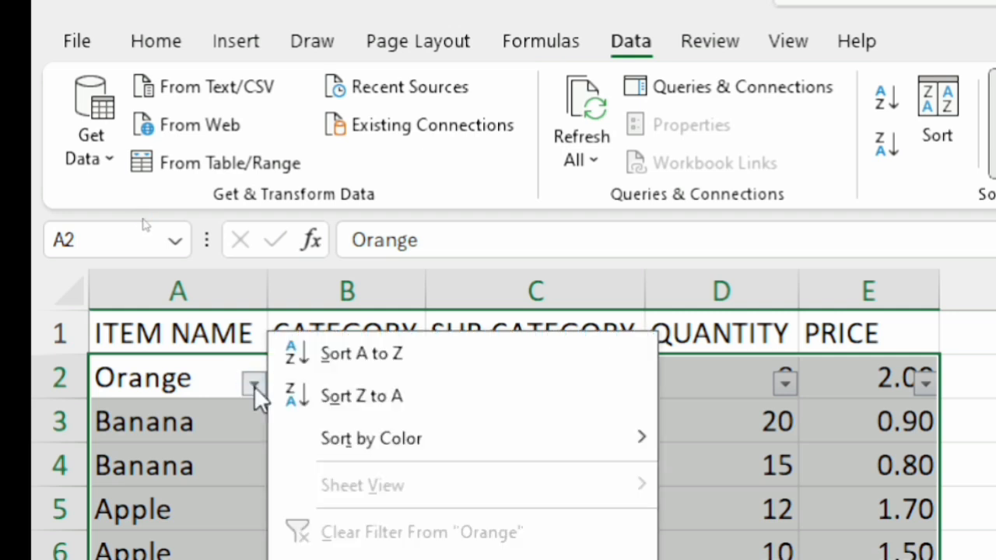
click(253, 386)
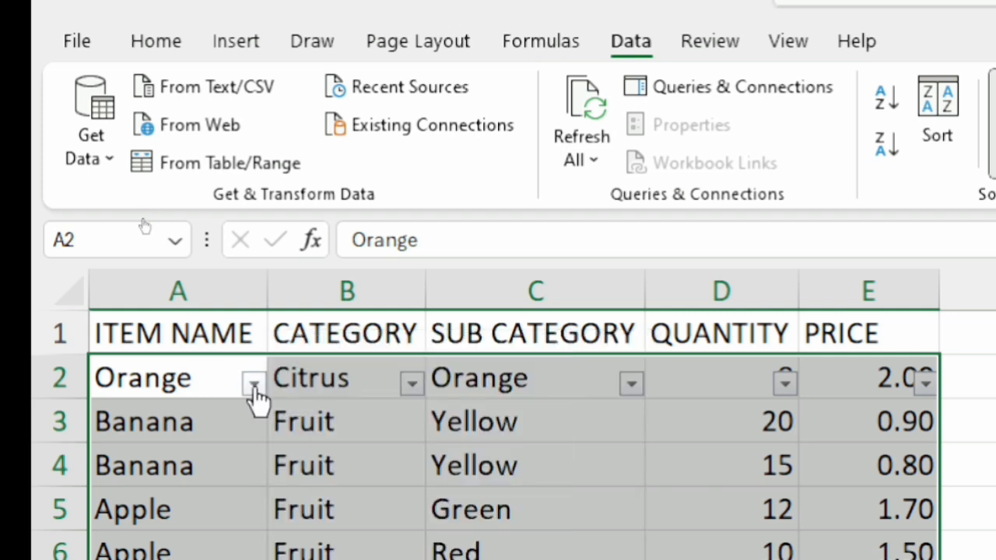
click(413, 383)
click(414, 384)
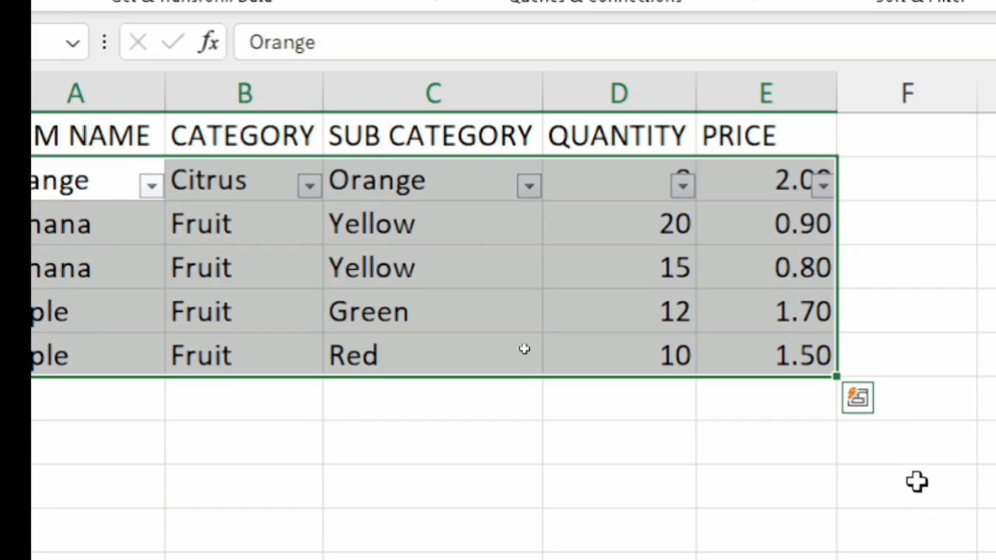
Step: Apply a custom number filter to the PRICE column showing rows where the price equals 1.70
click(823, 187)
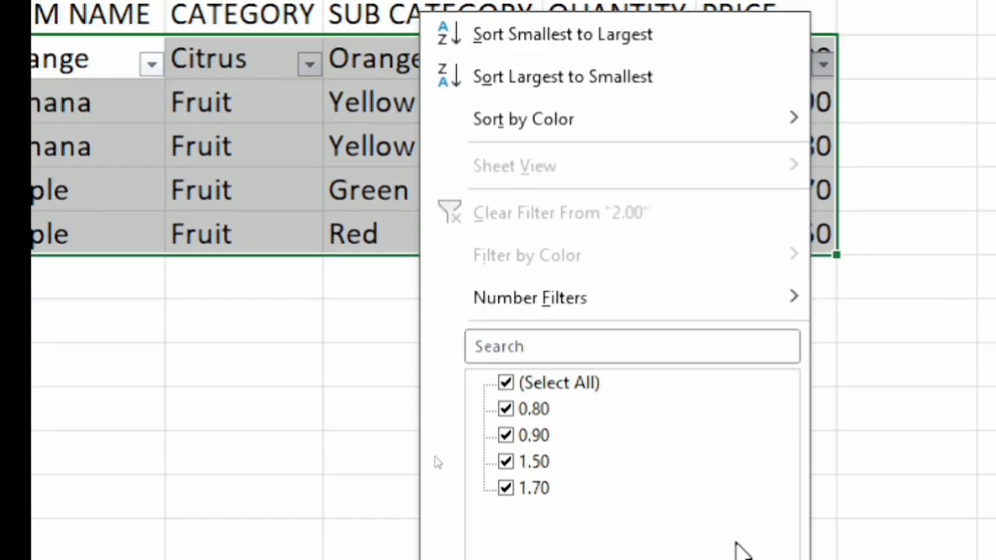
mouse_move(728, 389)
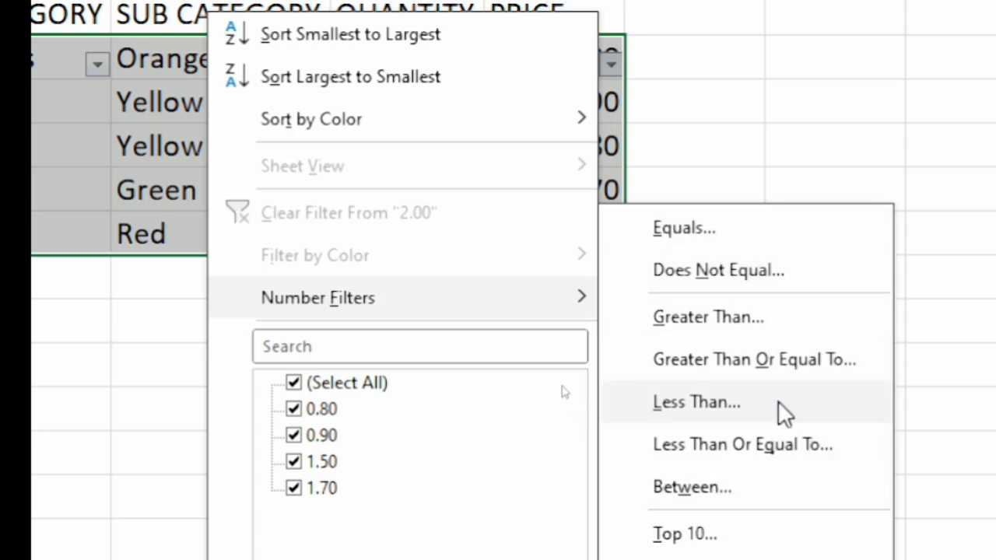
click(718, 223)
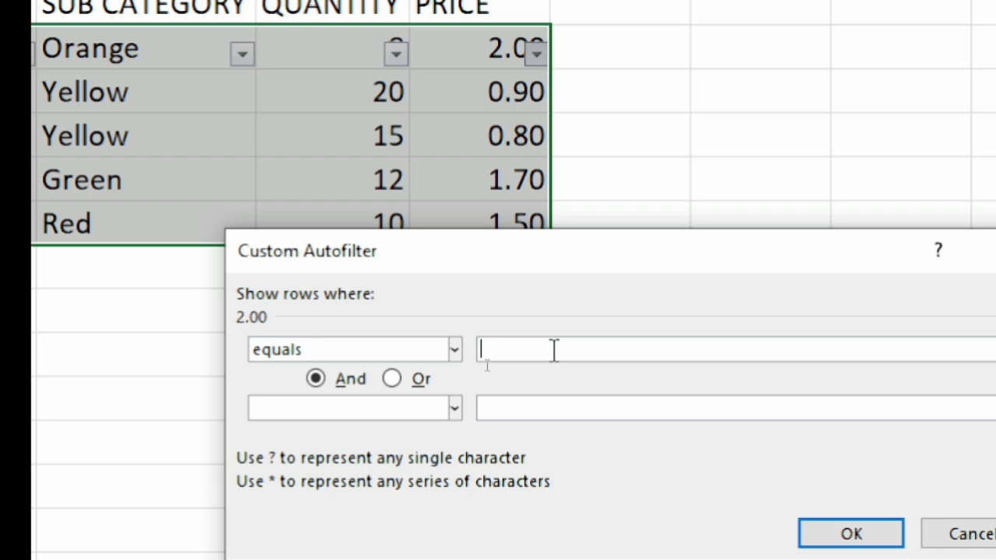
text(1)
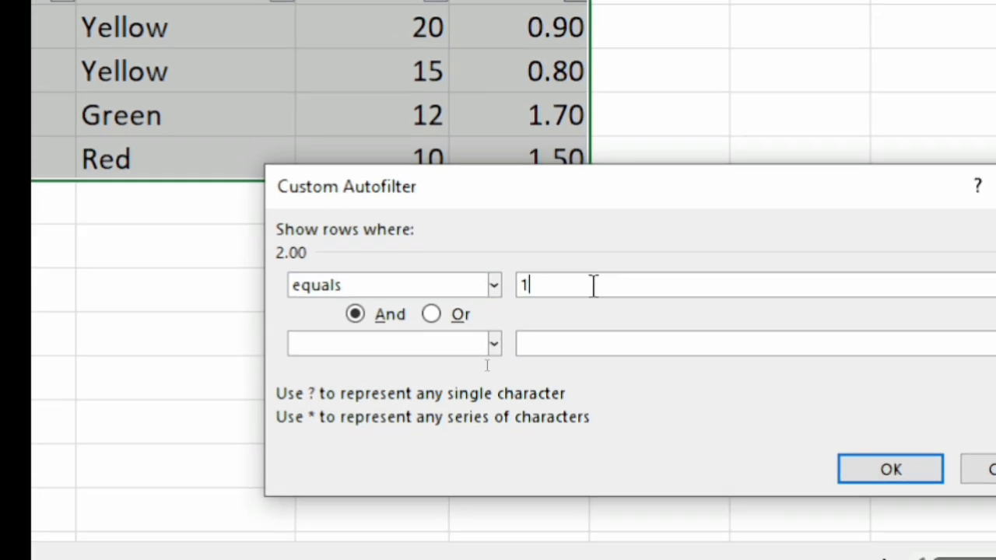
text(.)
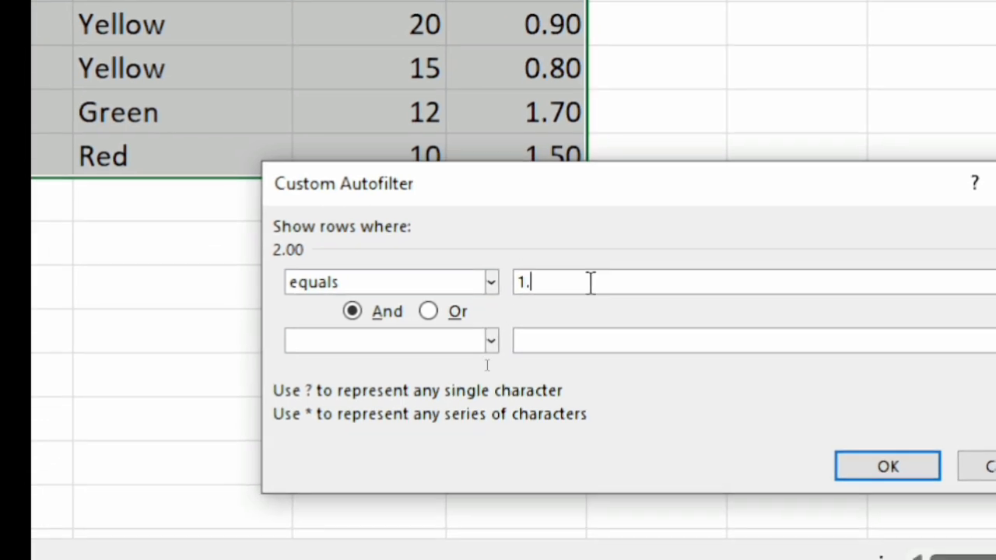
text(70)
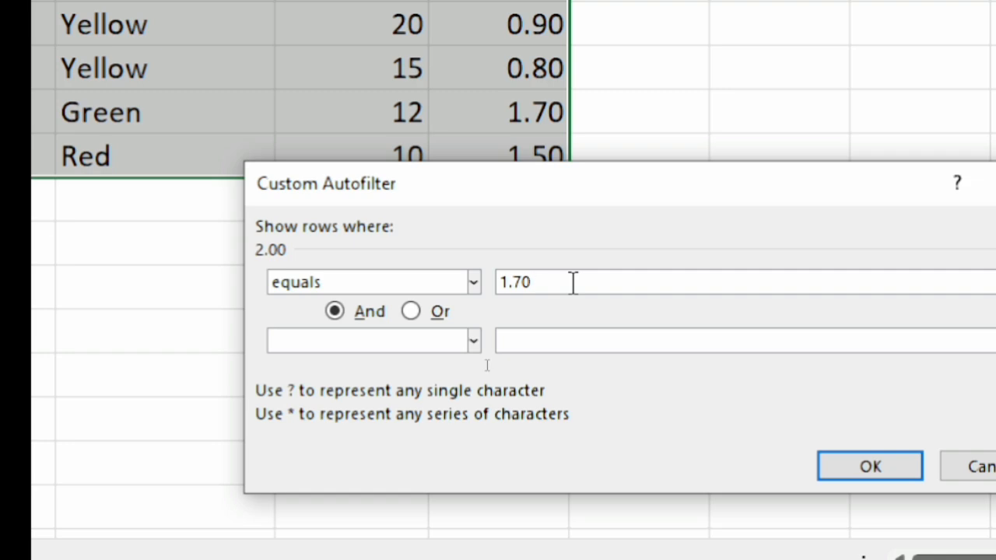
click(853, 474)
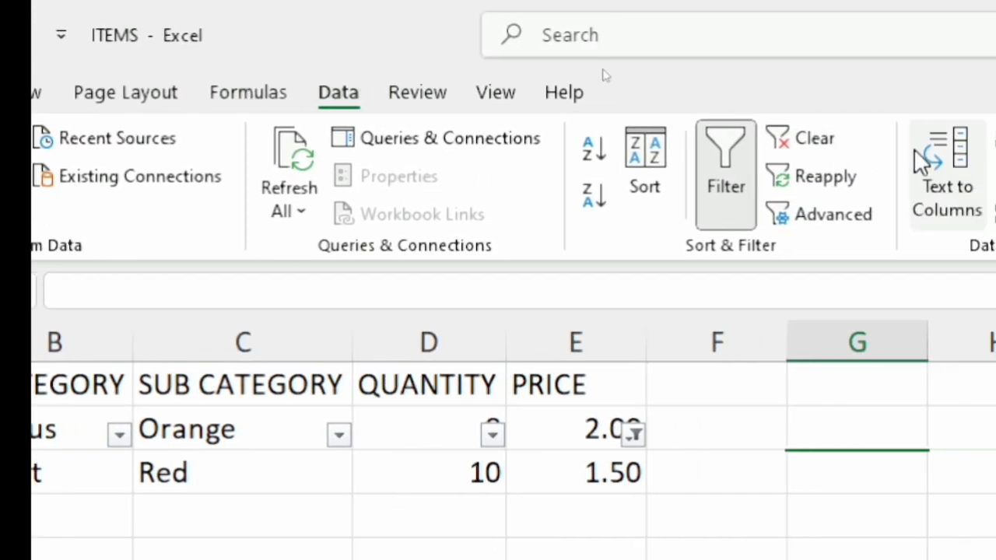
Step: Replace the PRICE filter with a custom number filter showing rows where the price is greater than 1.70, and clear that filter again
click(826, 143)
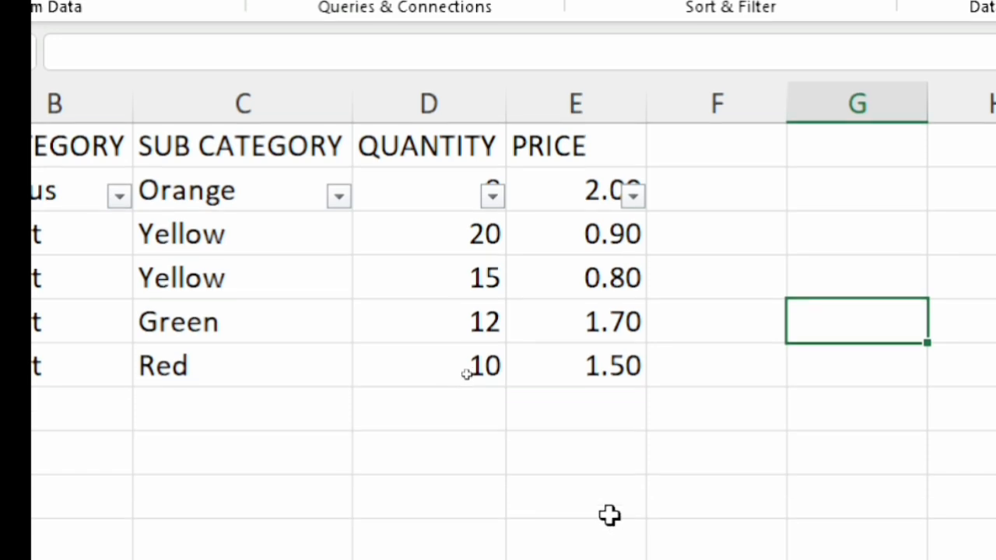
click(634, 201)
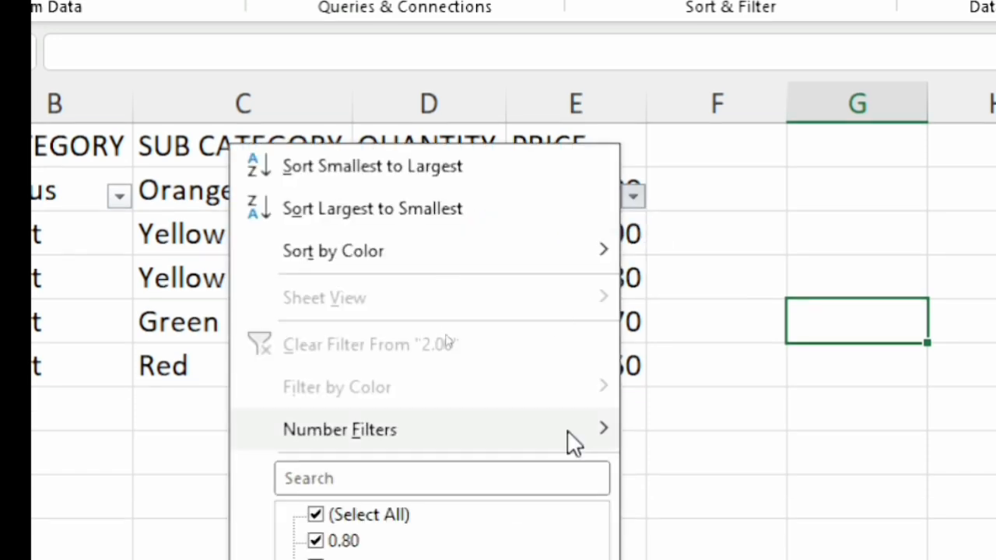
mouse_move(499, 434)
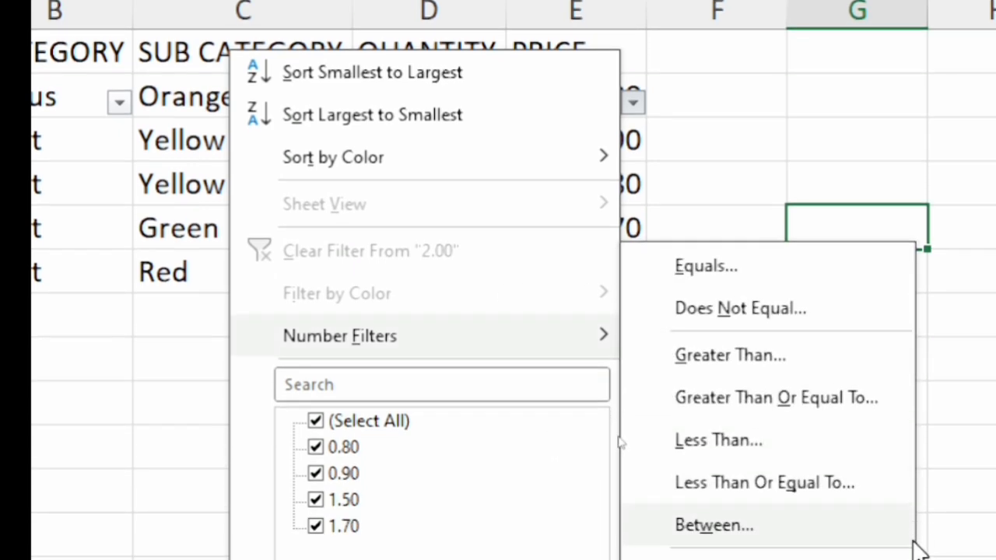
click(778, 359)
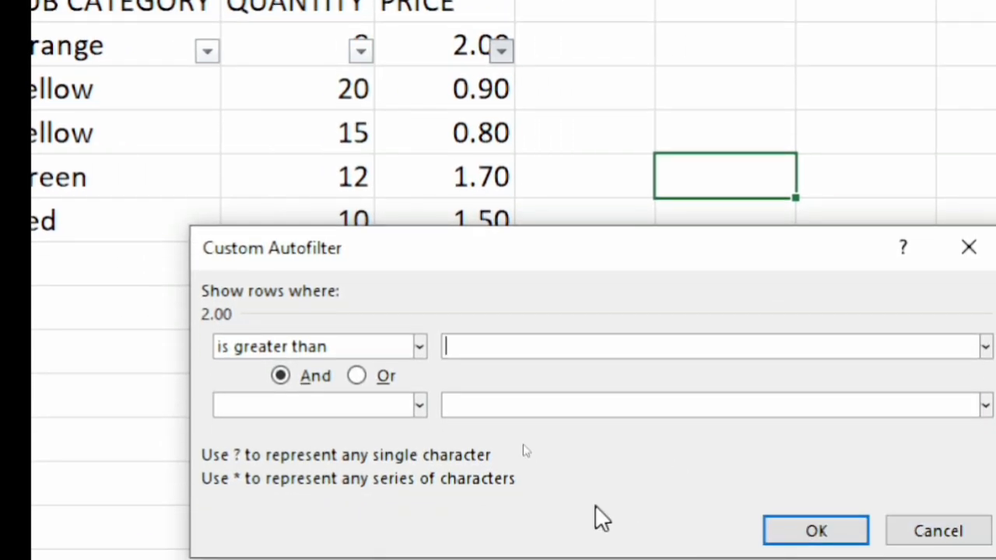
text(1)
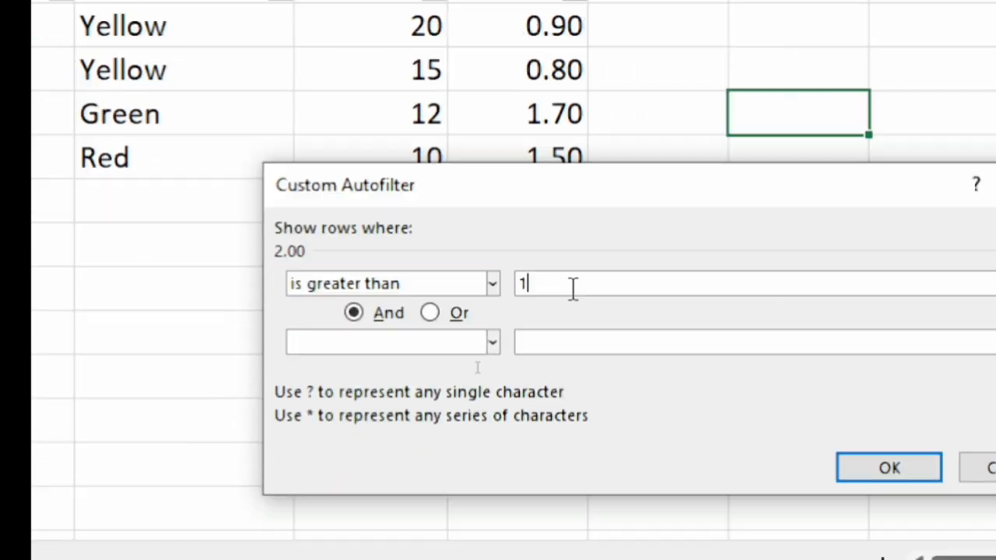
text(.)
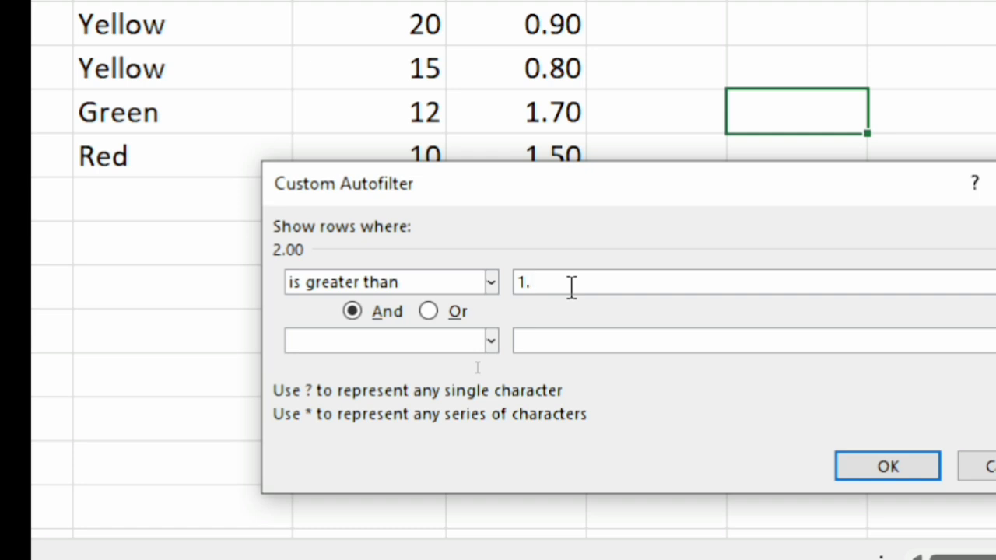
text(7)
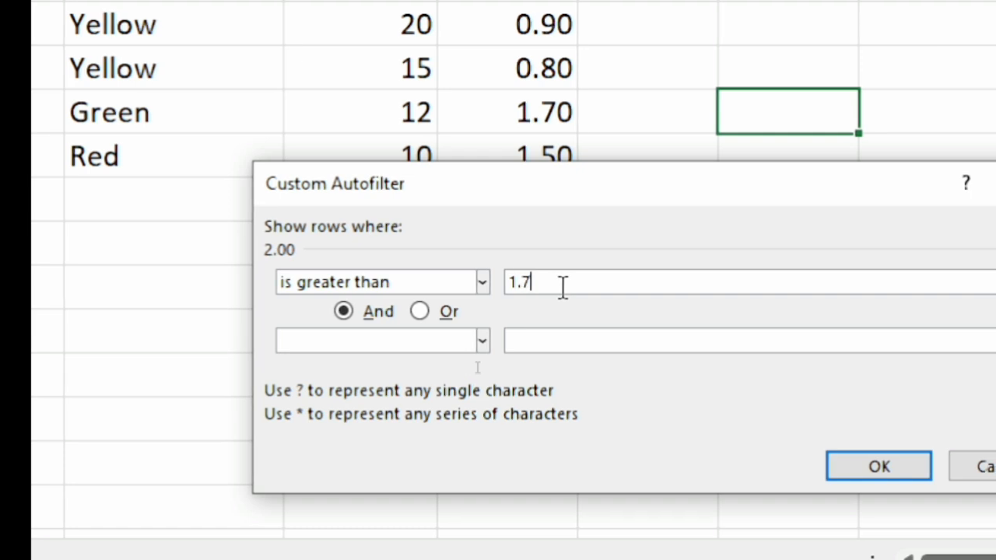
text(0)
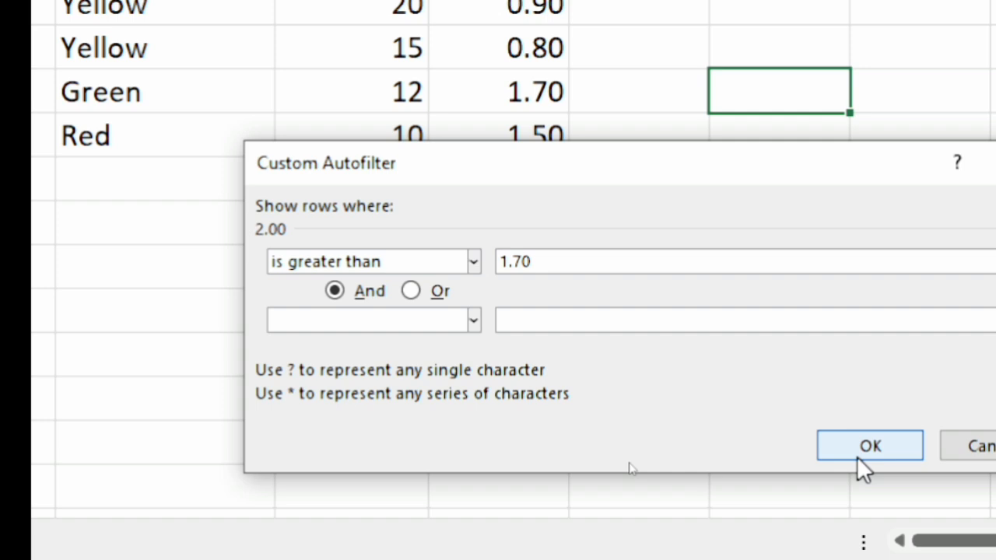
click(860, 456)
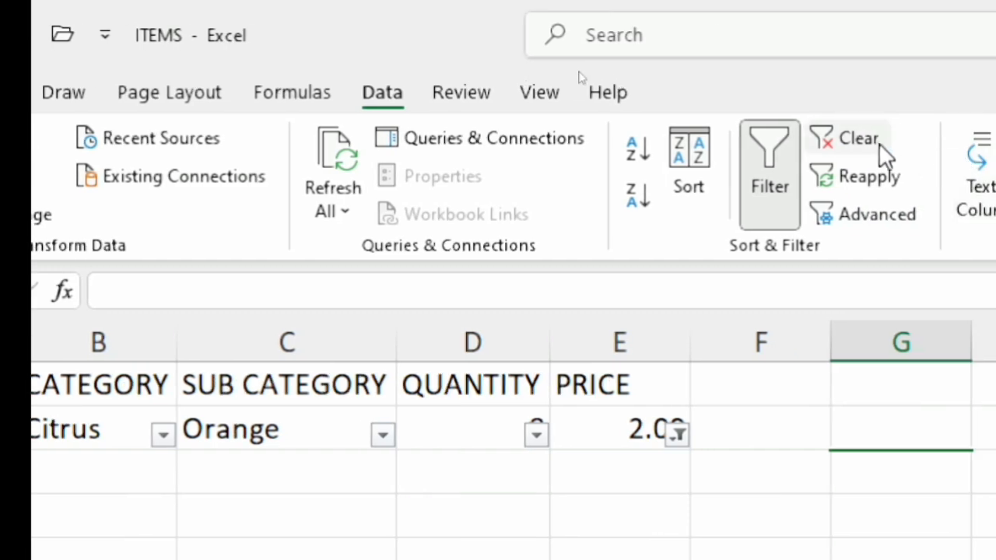
click(954, 141)
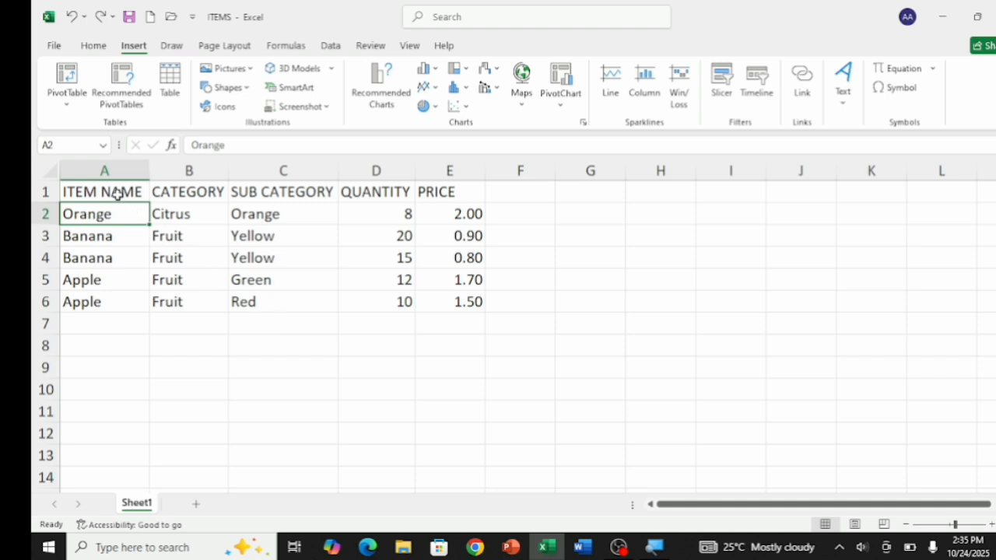
Step: Convert the range A1:E6 into a table that has headers
drag(123, 193, 450, 297)
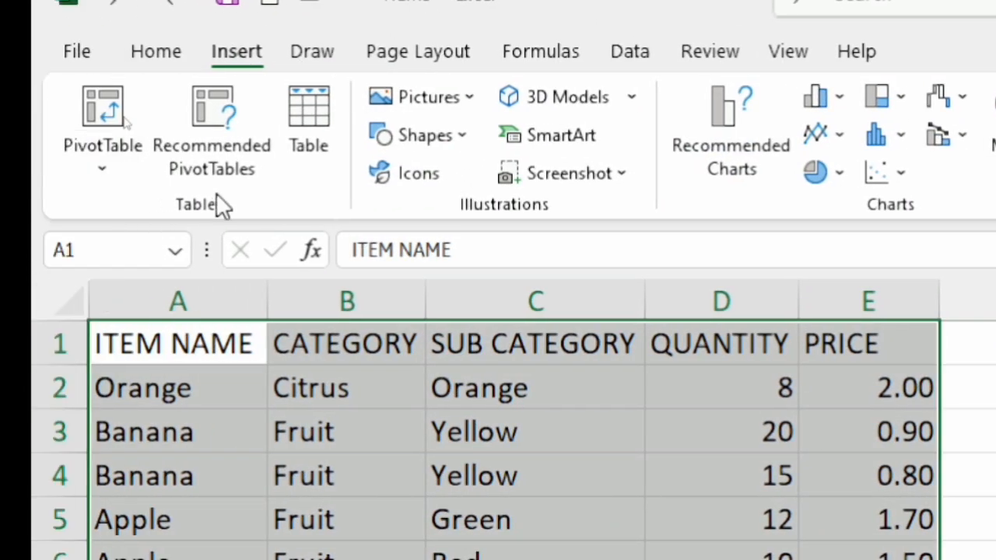
click(312, 127)
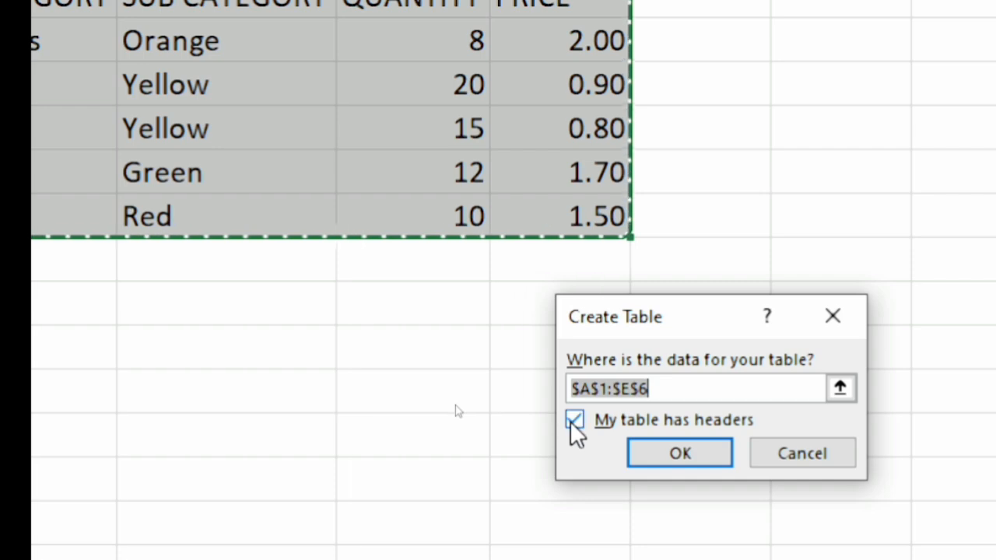
click(661, 456)
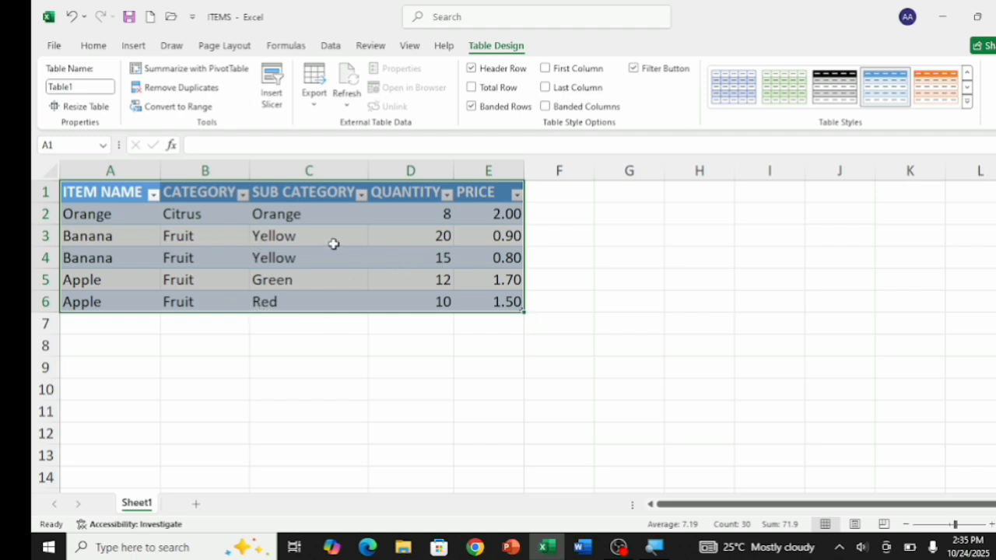
click(543, 263)
double_click(543, 263)
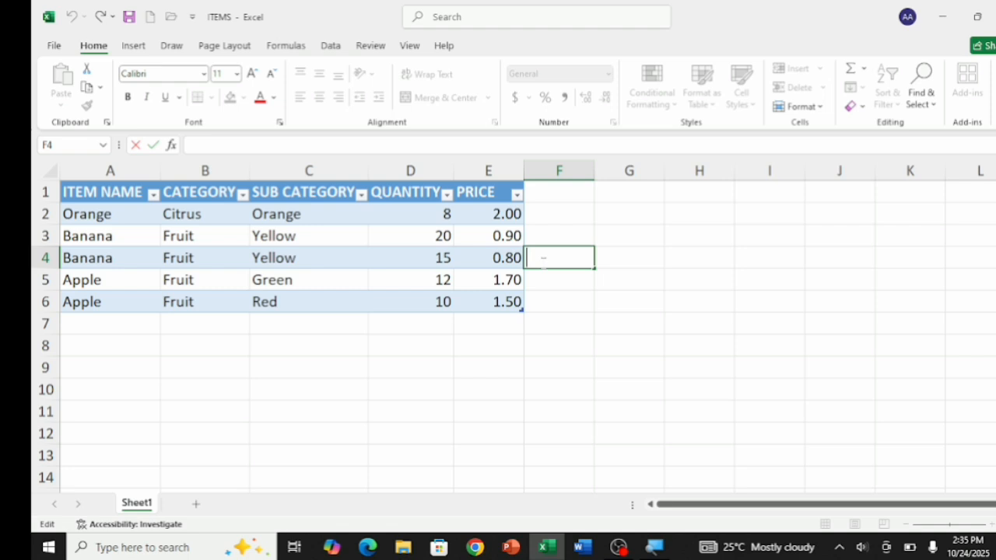
Step: Restyle the item table with the orange banded style from the second row of the Medium table styles
click(409, 264)
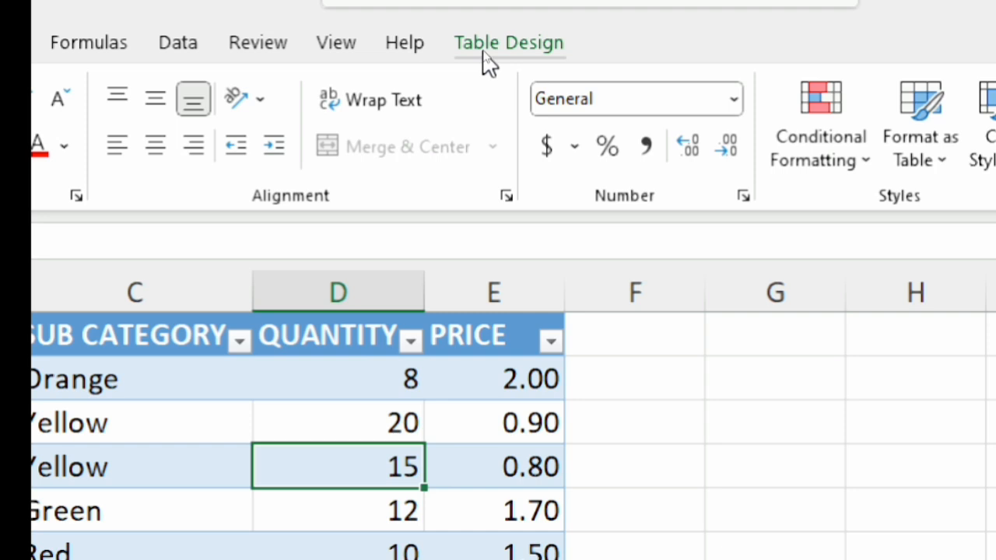
click(484, 52)
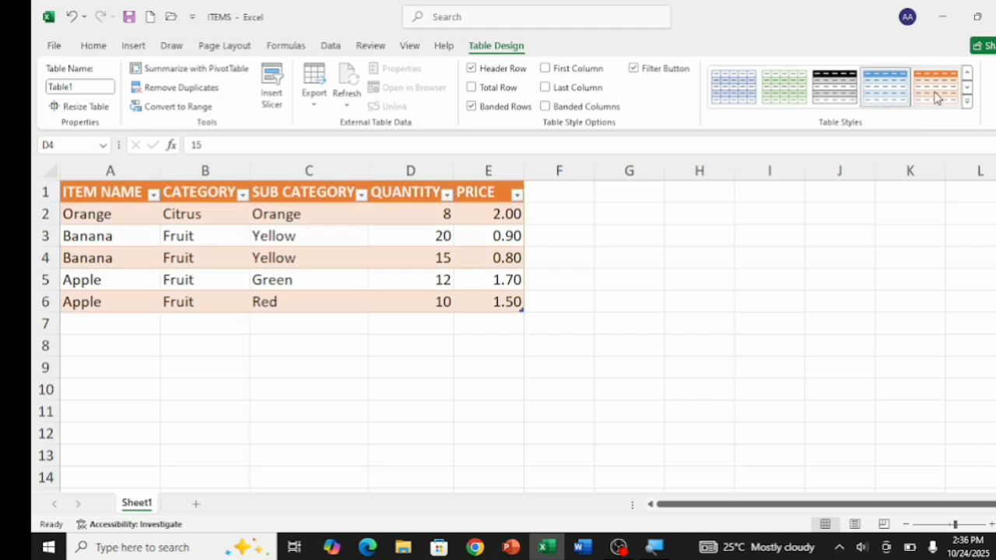
click(968, 104)
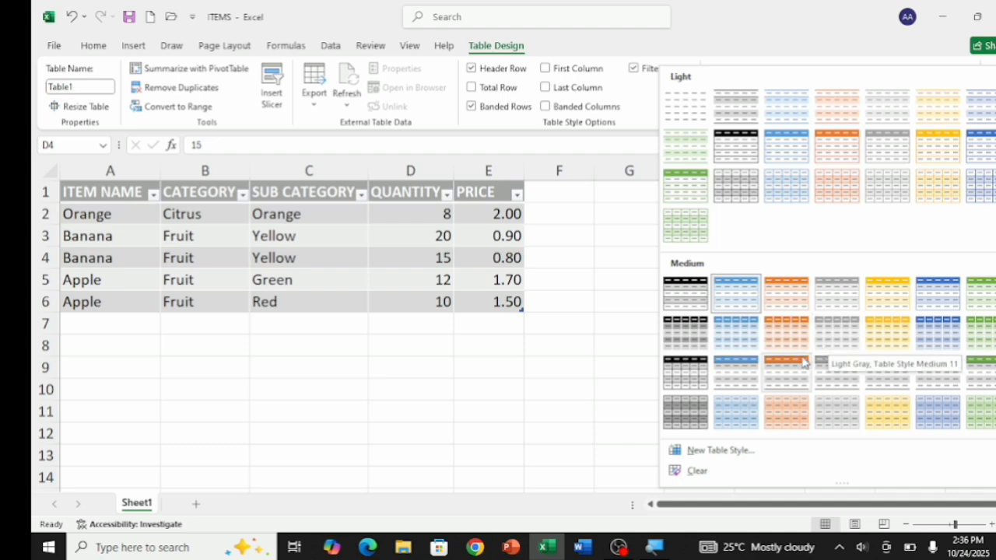
click(786, 351)
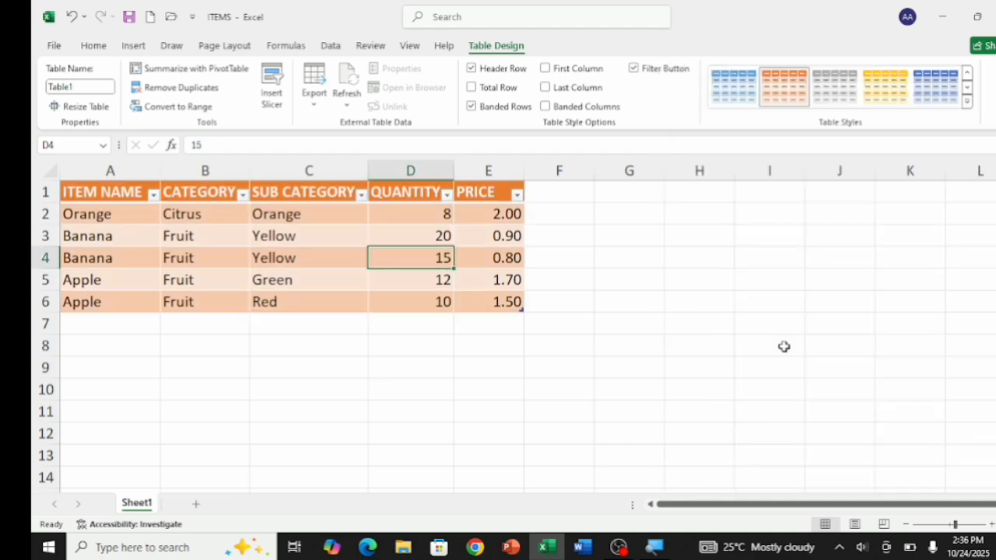
click(579, 257)
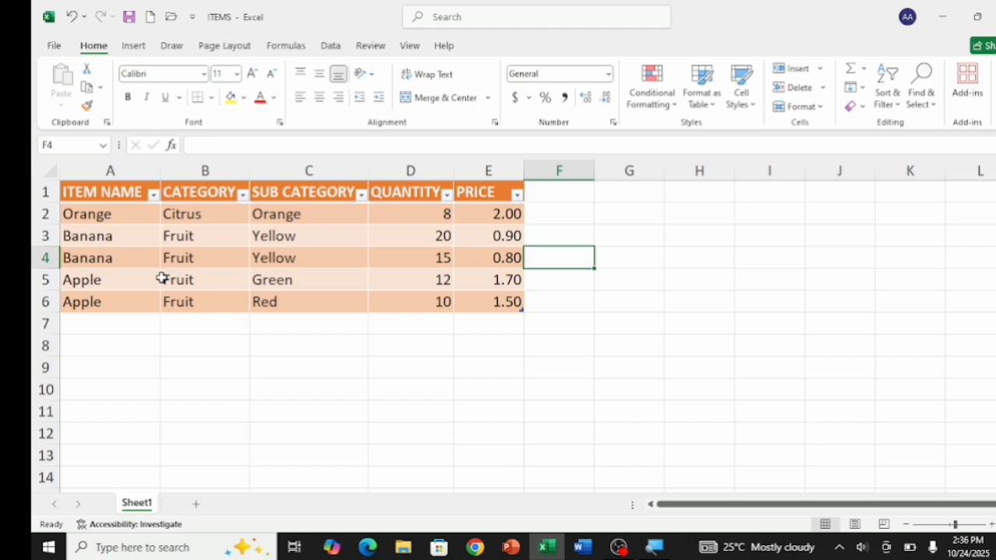
Step: Add a row directly below the table with the entries tangerine, feuit, Yellow, quantity 12 and price 1.00
click(101, 325)
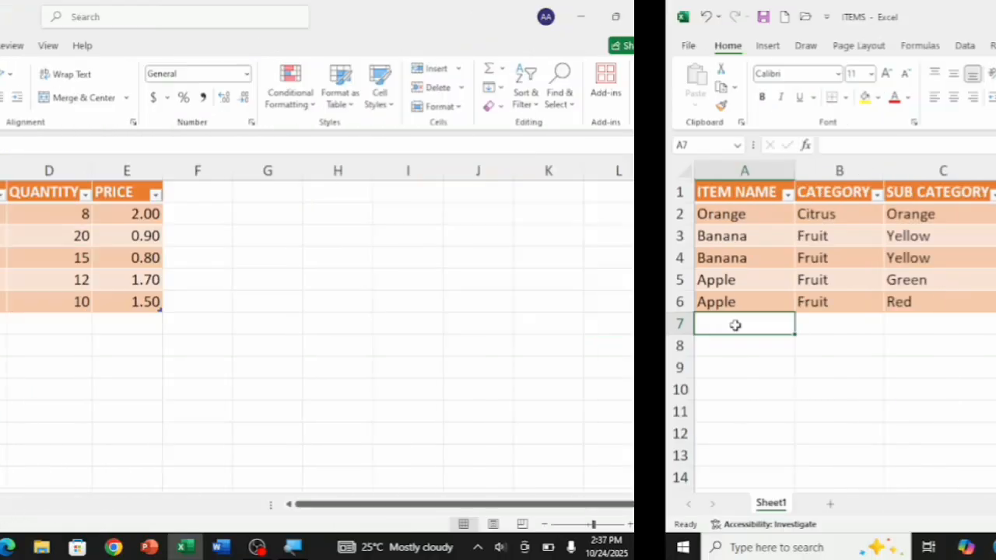
text(t)
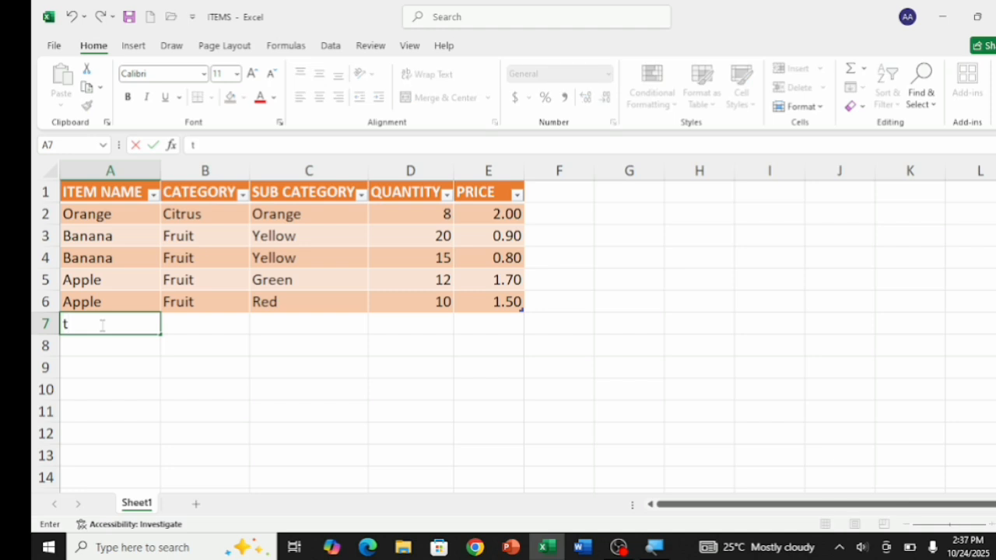
text(angerine)
key(Tab)
text(feuit)
key(Tab)
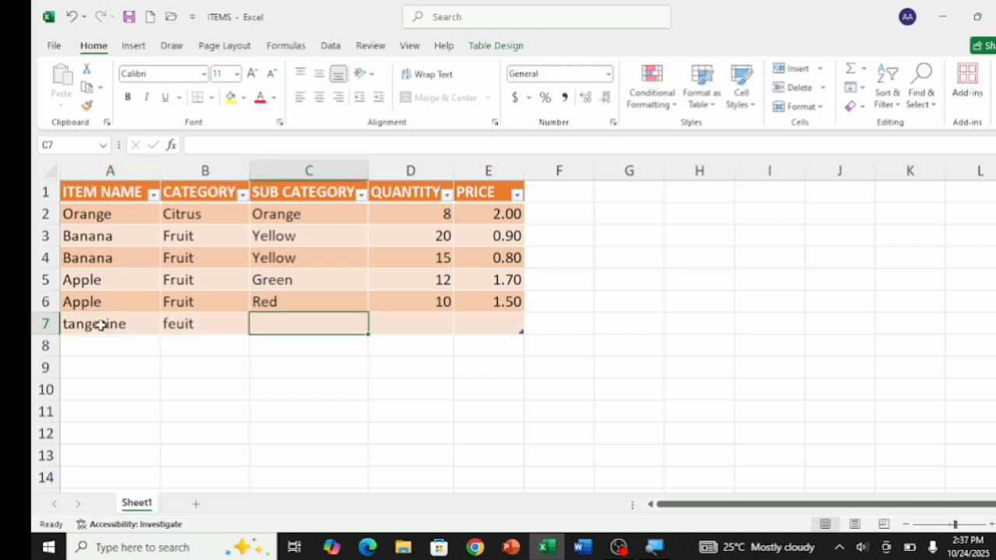
text(yellow)
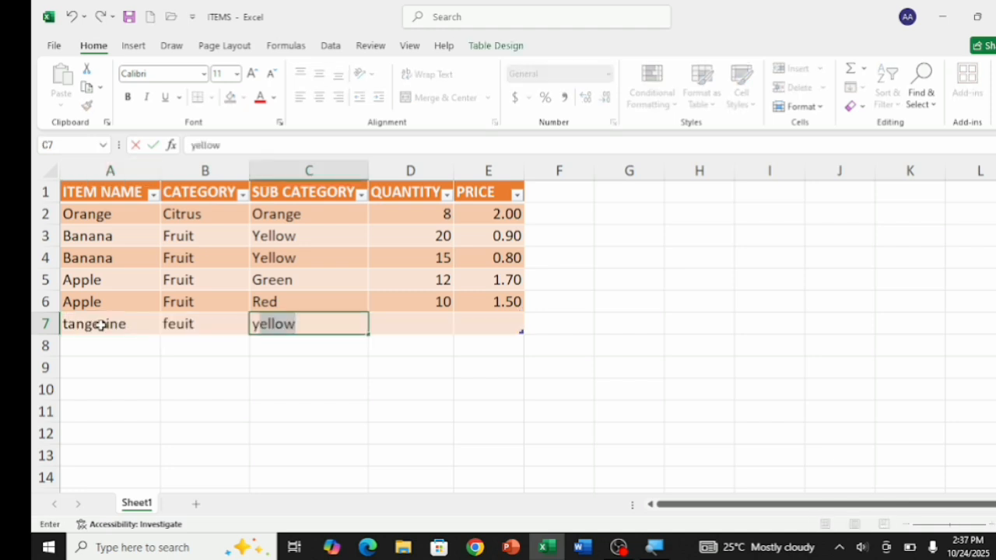
key(Tab)
text(12)
key(Tab)
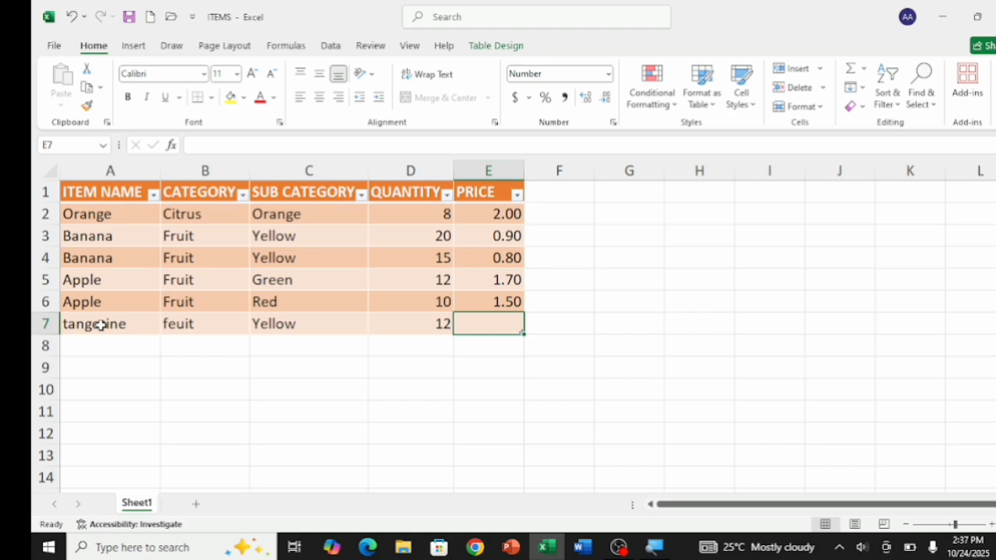
text(1)
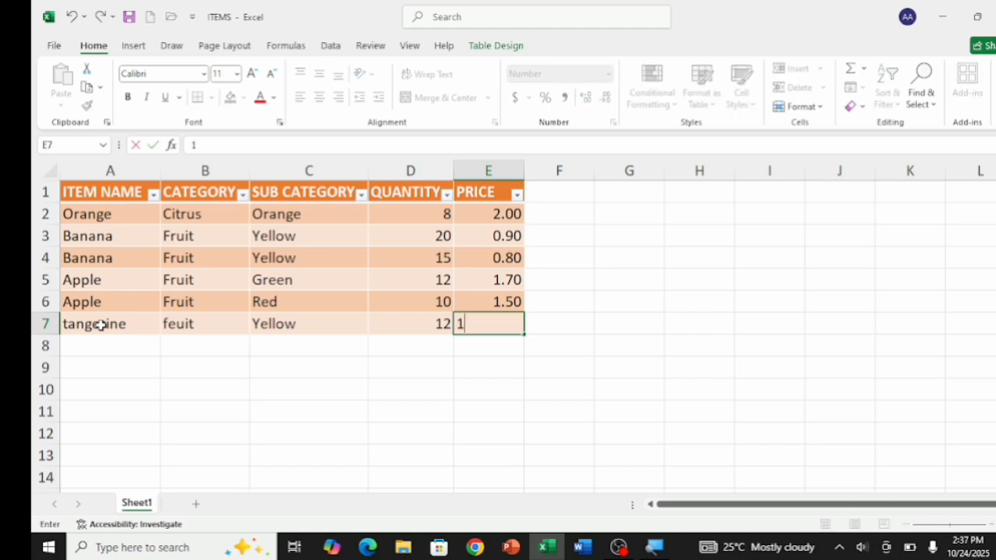
text(.00)
key(Tab)
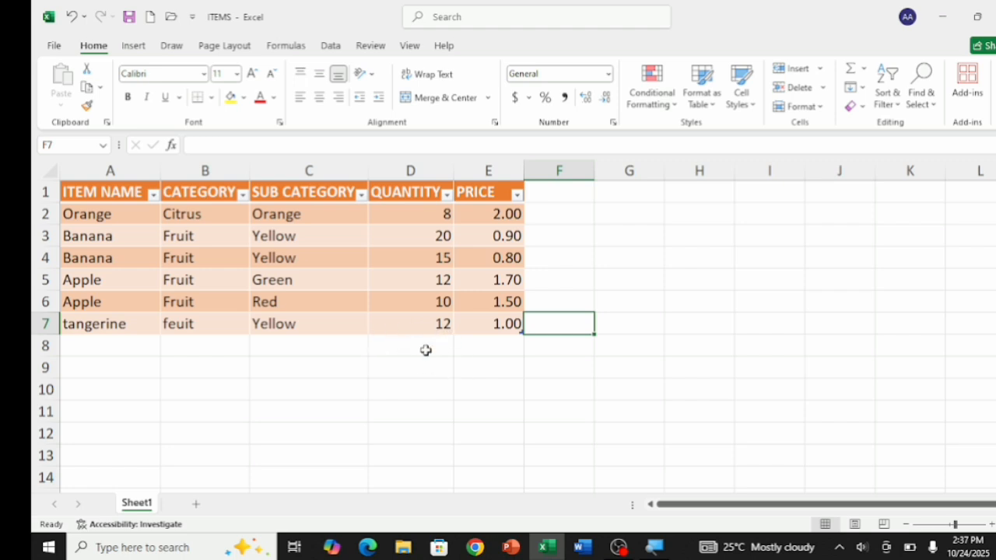
Step: Turn on the Total Row for the item table
click(308, 214)
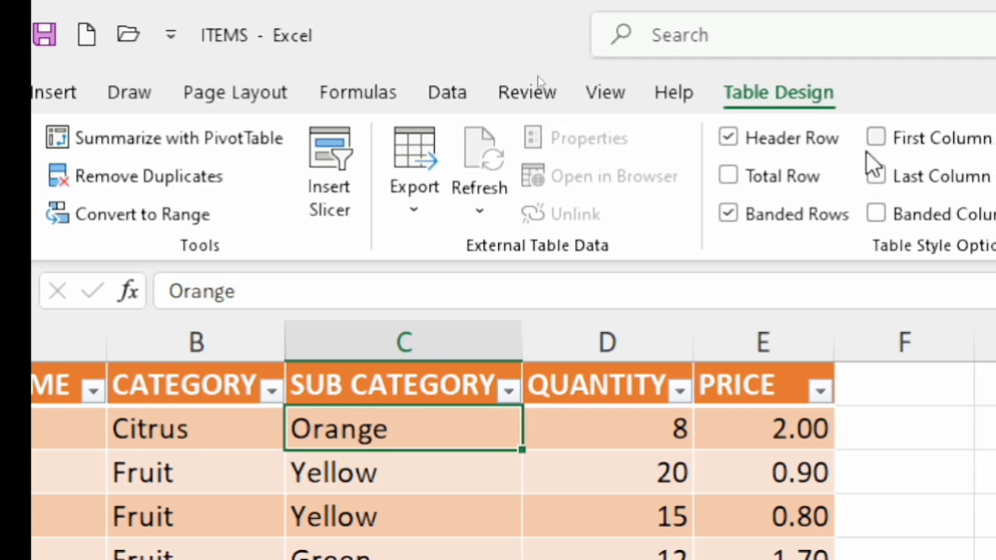
click(784, 175)
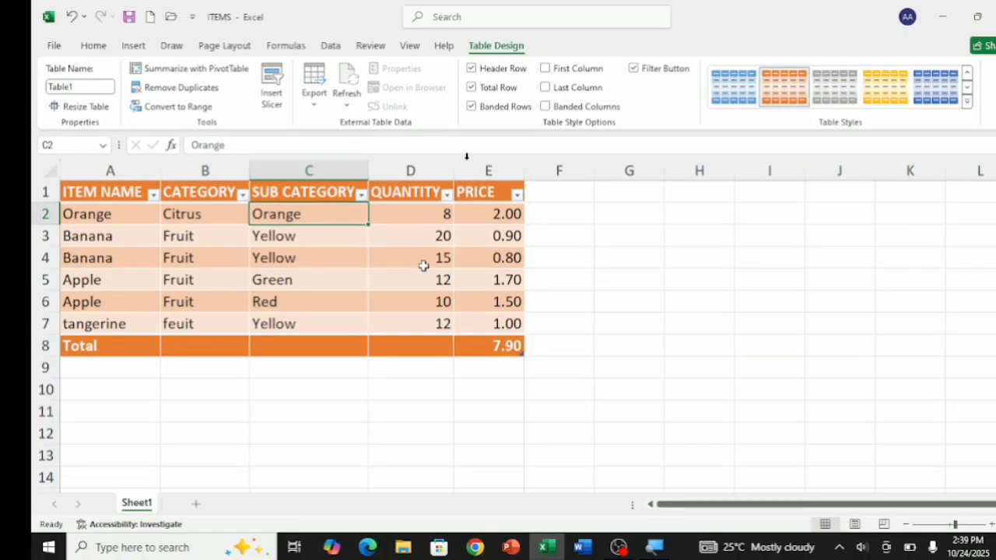
click(537, 353)
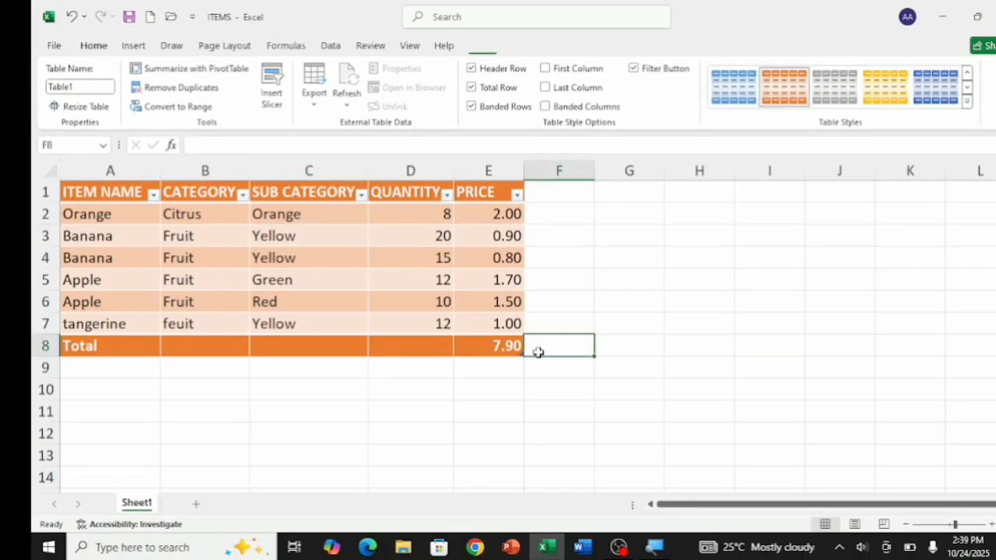